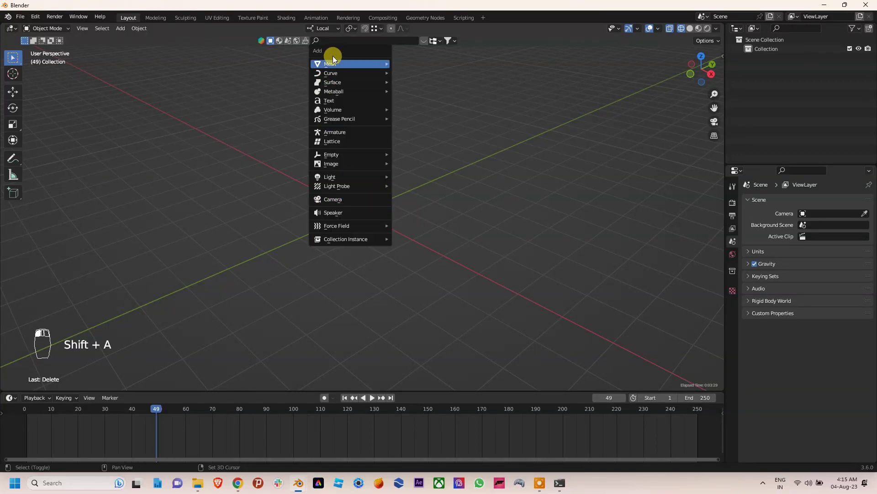
- Add a UV sphere at the origin, view it in Solid shading, and shade it smooth
{"action": "left_click", "coordinate": [415, 94]}
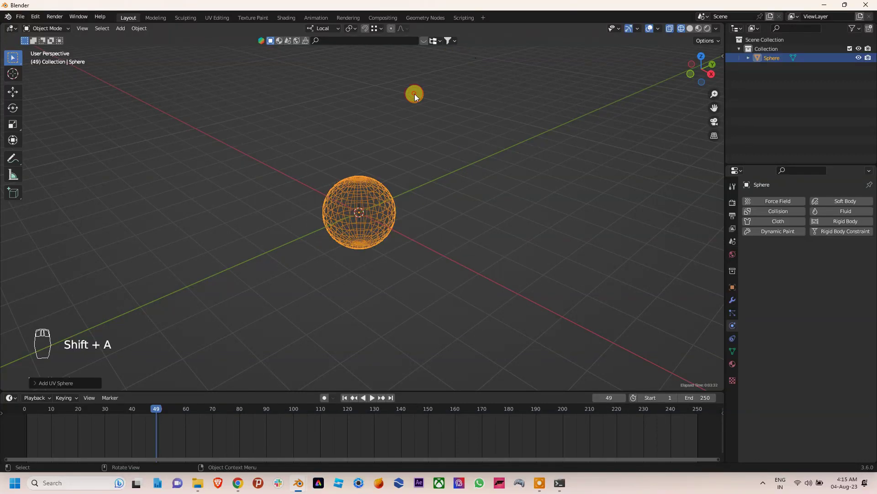
{"action": "scroll", "coordinate": [376, 210], "scroll_direction": "up", "scroll_amount": 3}
{"action": "left_click", "coordinate": [690, 29]}
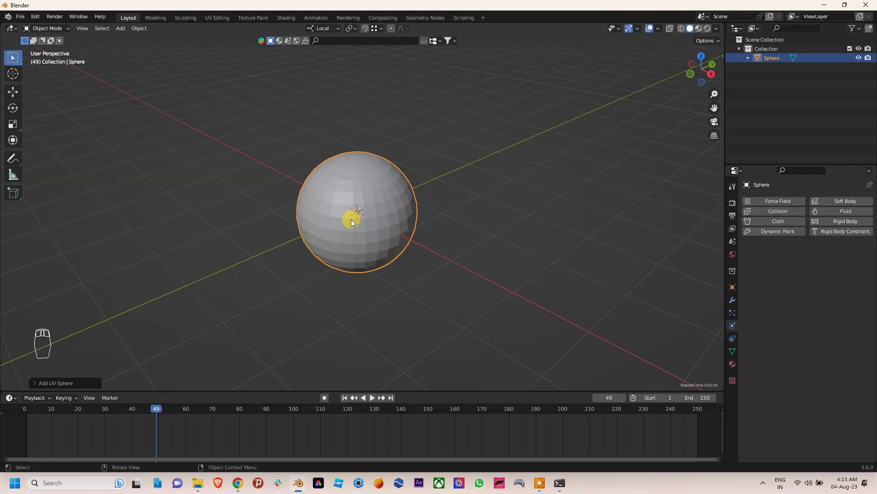
{"action": "scroll", "coordinate": [351, 219], "scroll_direction": "up", "scroll_amount": 1}
{"action": "scroll", "coordinate": [368, 213], "scroll_direction": "up", "scroll_amount": 1}
{"action": "scroll", "coordinate": [373, 188], "scroll_direction": "up", "scroll_amount": 3}
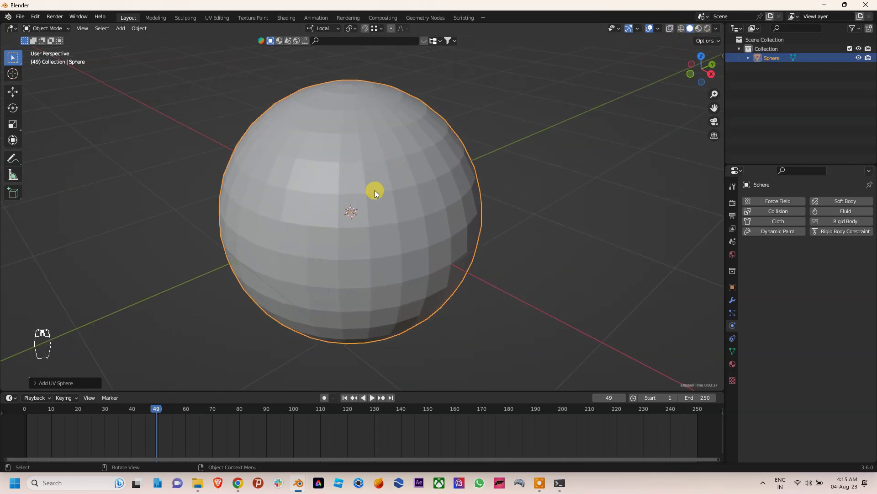
{"action": "scroll", "coordinate": [375, 190], "scroll_direction": "down", "scroll_amount": 3}
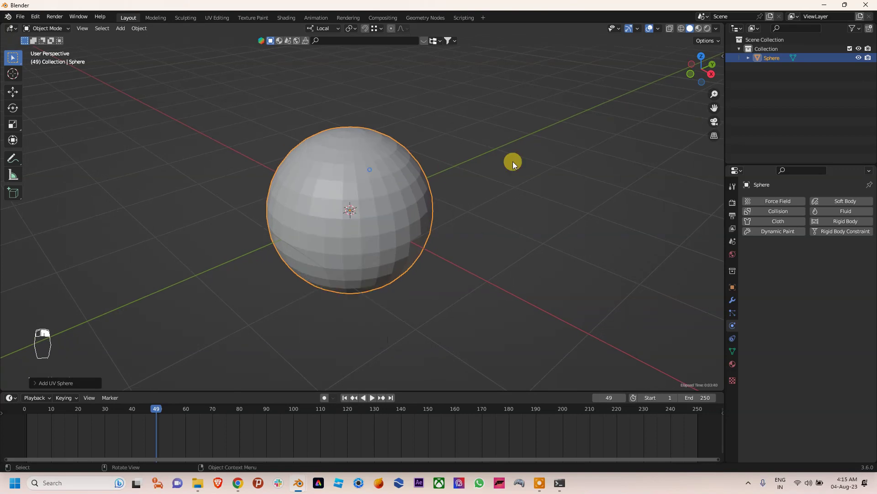
{"action": "right_click", "coordinate": [325, 181]}
{"action": "left_click", "coordinate": [325, 181]}
{"action": "scroll", "coordinate": [381, 183], "scroll_direction": "down", "scroll_amount": 2}
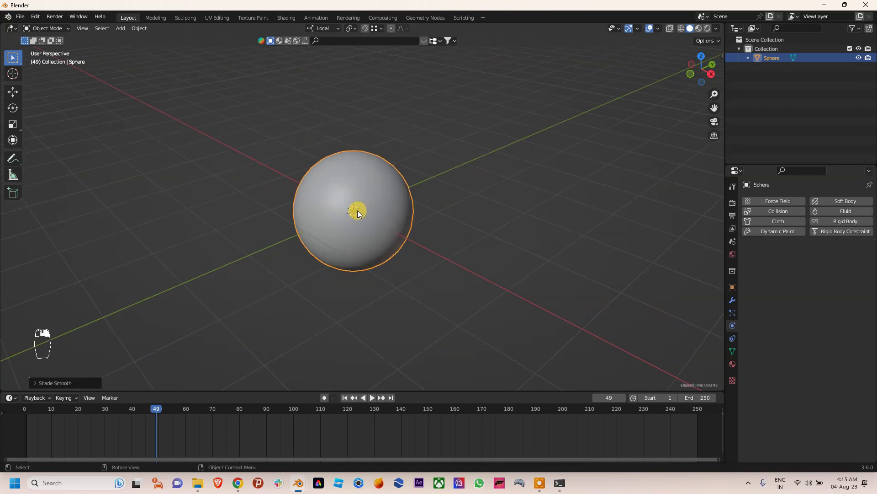
{"action": "middle_click_drag", "start_coordinate": [357, 211], "coordinate": [349, 190]}
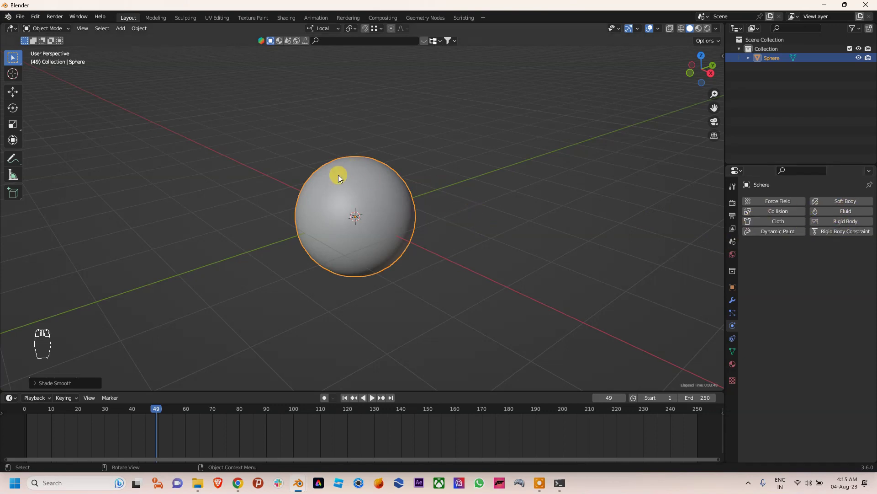
- Apply Quick Liquid to the sphere and view the resulting domain box in Solid shading
{"action": "left_click", "coordinate": [138, 29]}
{"action": "mouse_move", "coordinate": [172, 282]}
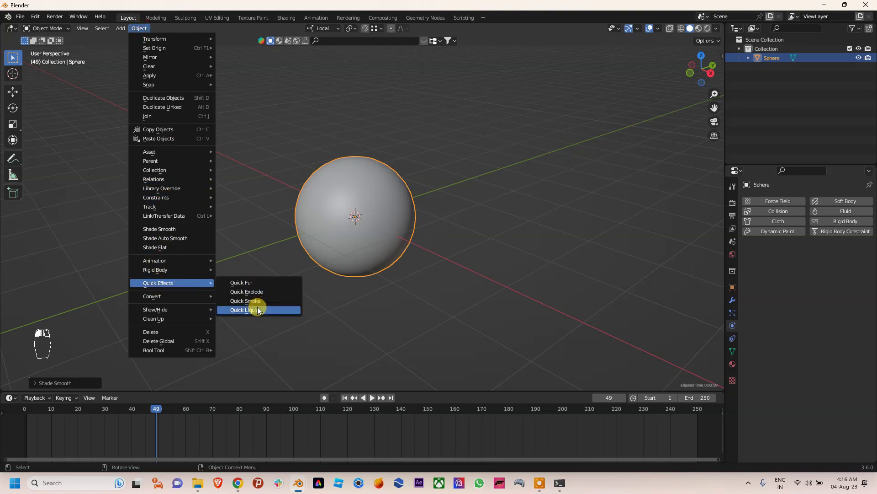
{"action": "left_click", "coordinate": [247, 310]}
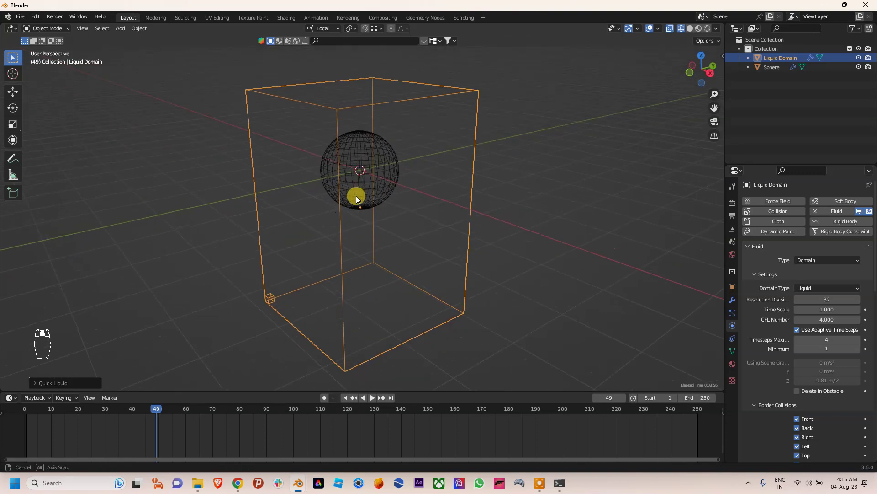
{"action": "middle_click_drag", "start_coordinate": [383, 180], "coordinate": [356, 195]}
{"action": "left_click", "coordinate": [378, 145]}
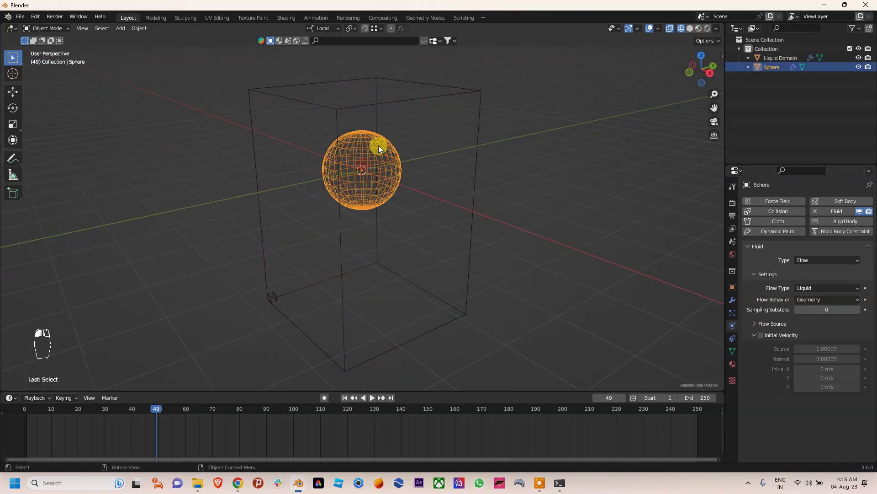
{"action": "left_click", "coordinate": [378, 165]}
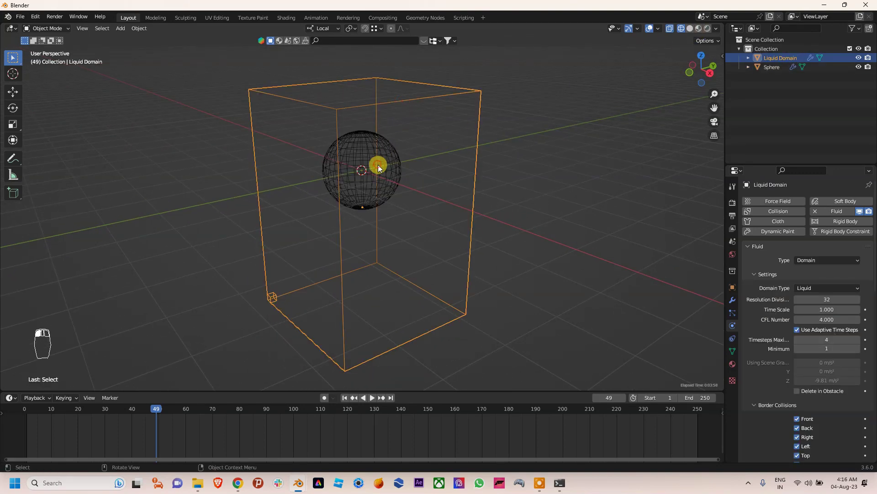
{"action": "left_click", "coordinate": [688, 28]}
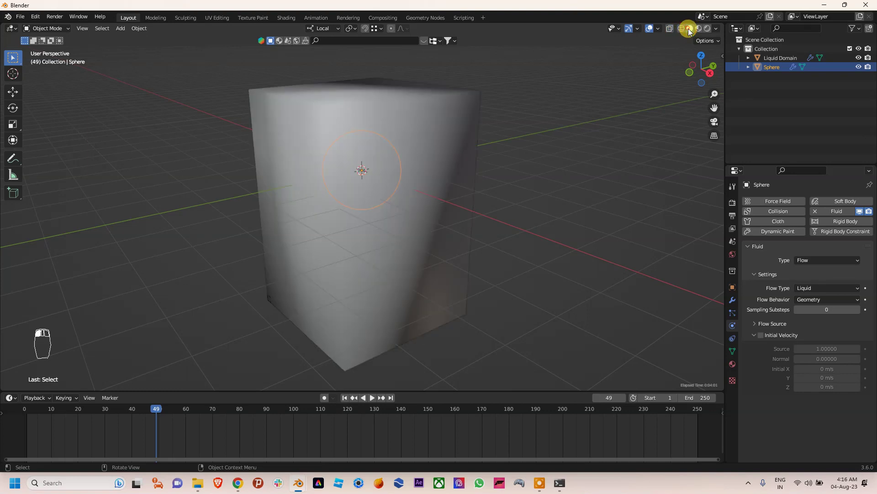
{"action": "left_click", "coordinate": [481, 191]}
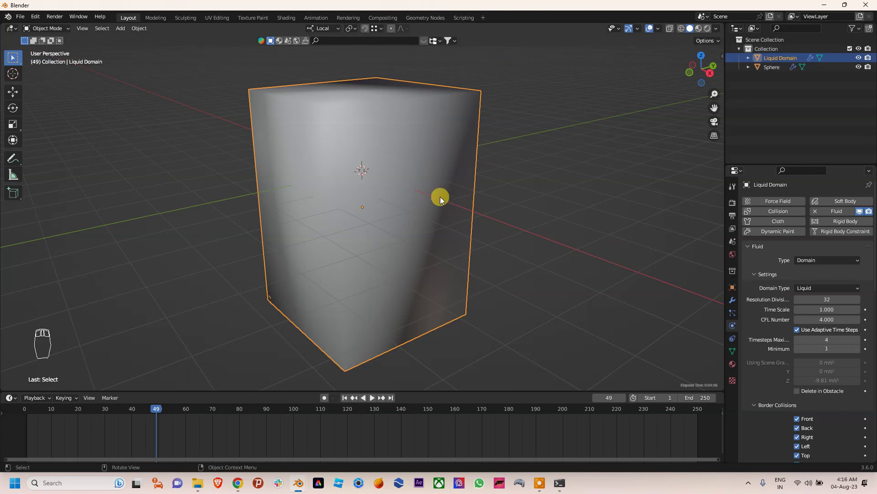
- Set the Liquid Domain's Viewport Display to Bounds, then reselect the sphere
{"action": "left_click", "coordinate": [732, 288]}
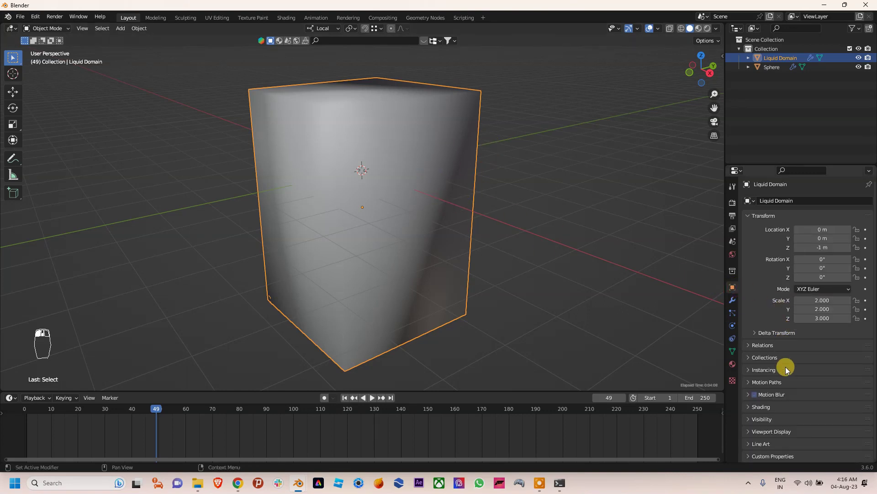
{"action": "left_click", "coordinate": [778, 428]}
{"action": "scroll", "coordinate": [803, 396], "scroll_direction": "down", "scroll_amount": 4}
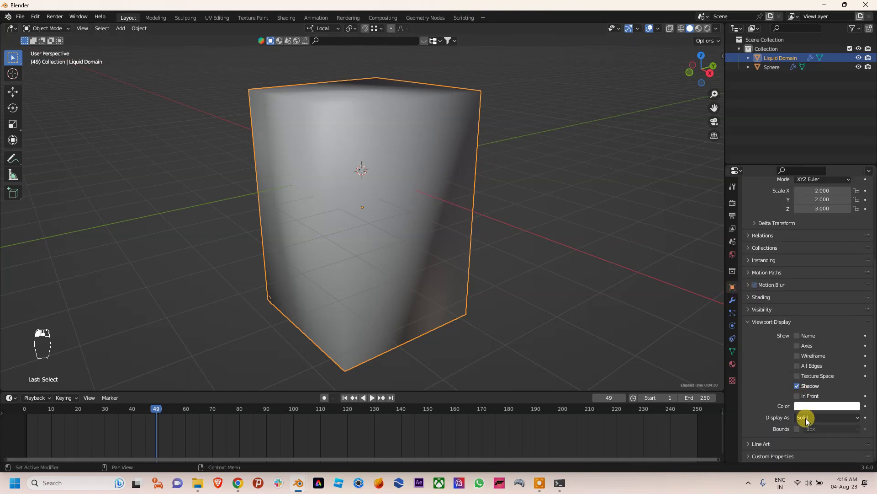
{"action": "left_click", "coordinate": [807, 418]}
{"action": "left_click", "coordinate": [814, 405]}
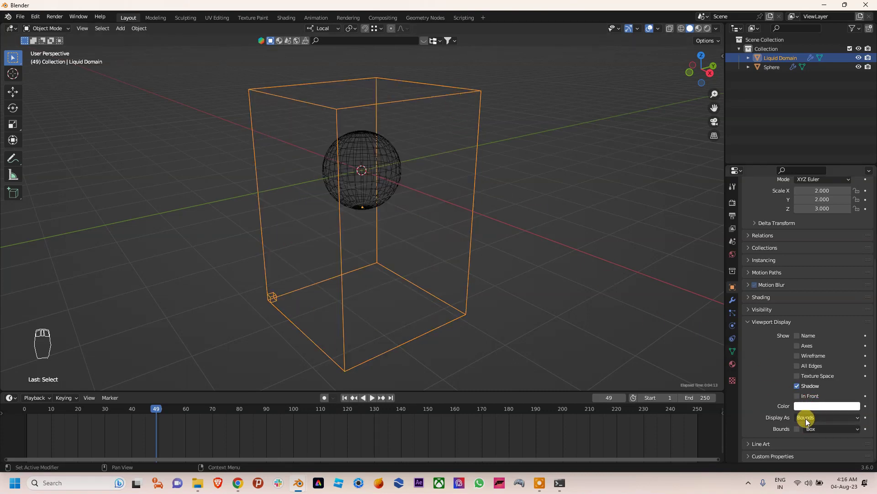
{"action": "left_click", "coordinate": [805, 418]}
{"action": "left_click", "coordinate": [805, 419]}
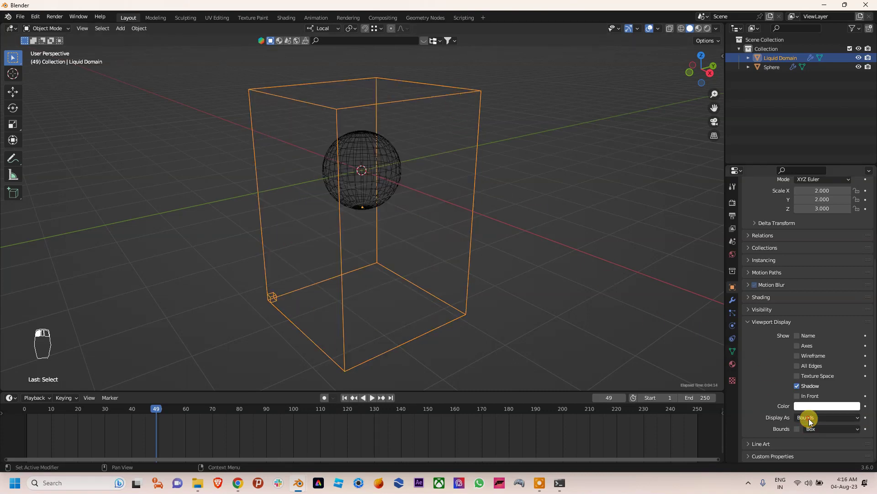
{"action": "left_click", "coordinate": [376, 165]}
- Play the liquid simulation from frame 0 and stop at frame 29
{"action": "left_click", "coordinate": [144, 408]}
{"action": "key", "text": "space"}
{"action": "key", "text": "Escape"}
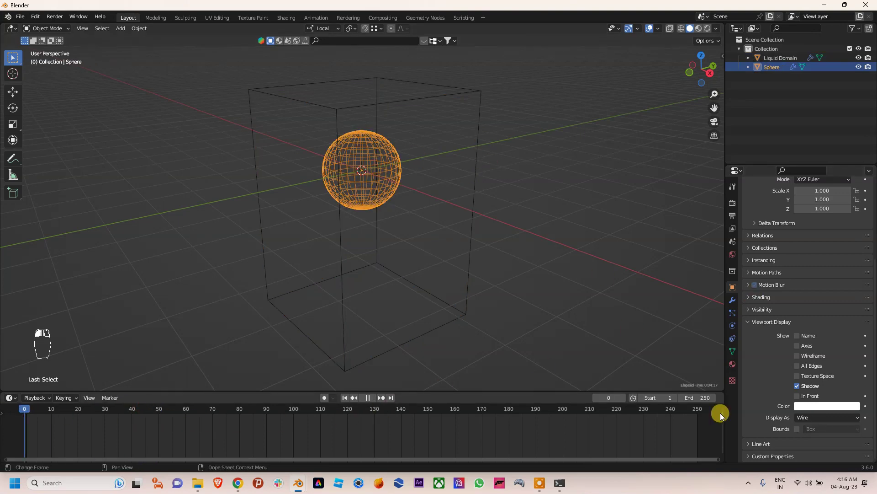
{"action": "left_click", "coordinate": [374, 399]}
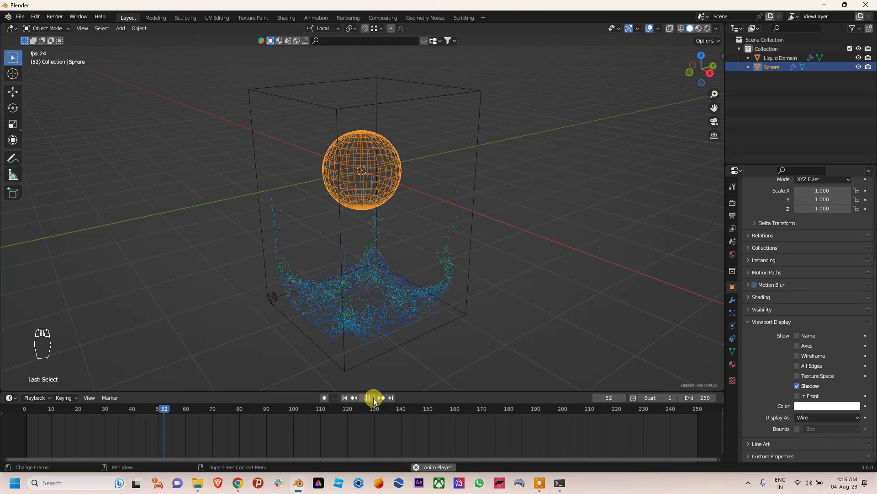
{"action": "left_click", "coordinate": [104, 409]}
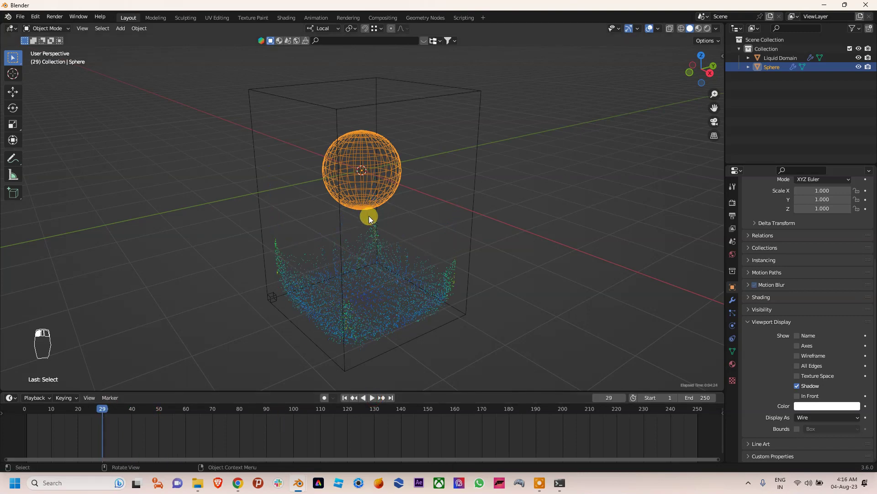
- Bring up the Add menu to insert a new object
{"action": "key", "text": "shift+a"}
- Add a view-aligned camera, walk it to frame the domain and sphere, and render frame 29
{"action": "left_click", "coordinate": [339, 352]}
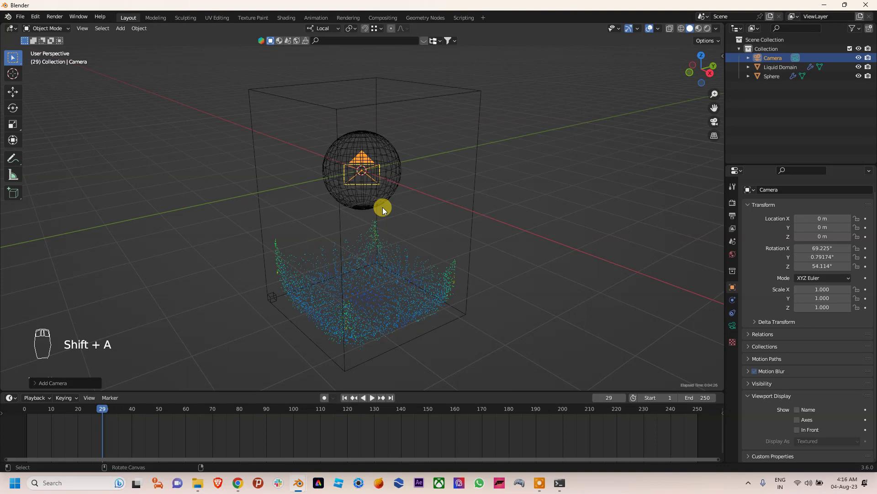
{"action": "key", "text": "ctrl+alt+KP_0"}
{"action": "key", "text": "shift+f"}
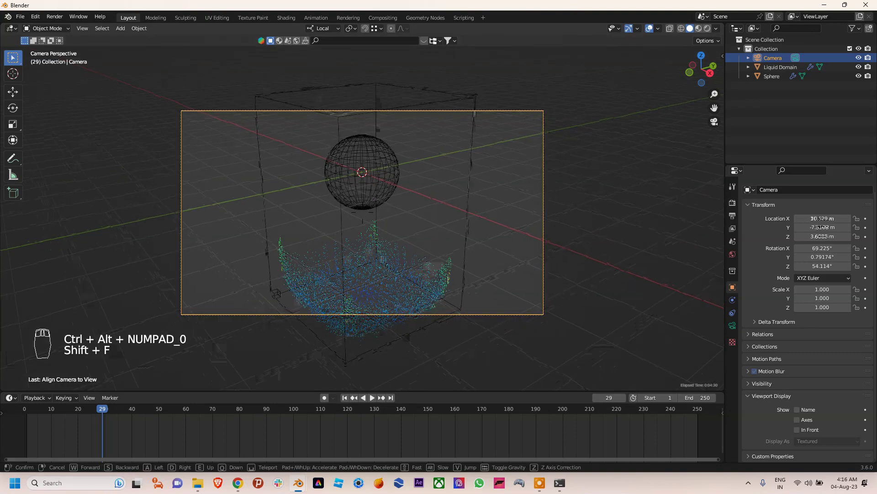
{"action": "key", "text": "s"}
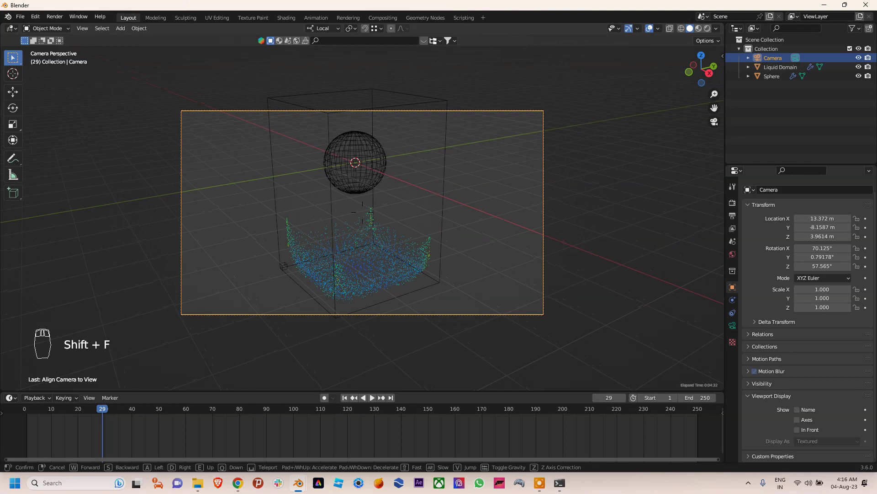
{"action": "left_click", "coordinate": [383, 211]}
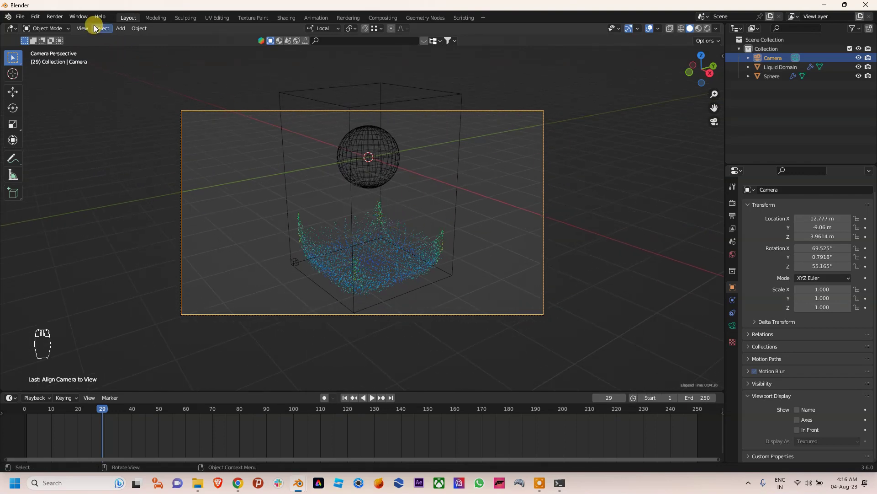
{"action": "left_click", "coordinate": [55, 16]}
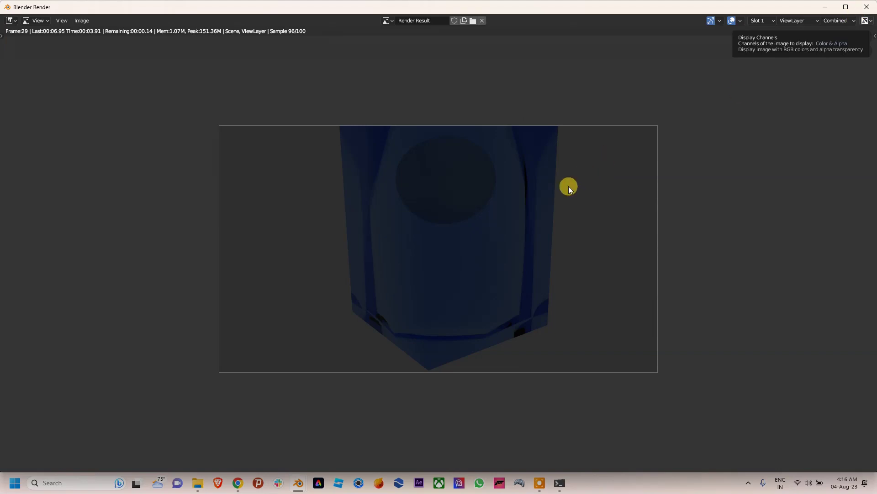
{"action": "key", "text": "Escape"}
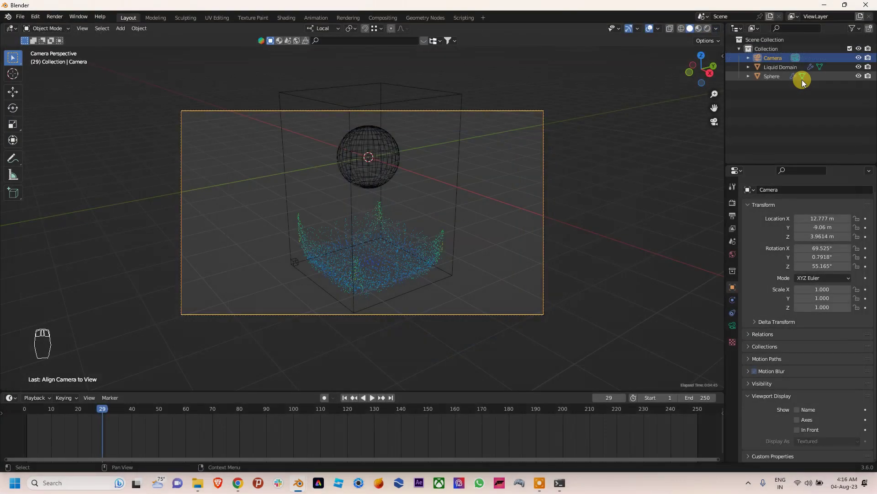
- Select the Liquid Domain and enable Mesh in its Fluid physics settings
{"action": "left_click", "coordinate": [446, 94]}
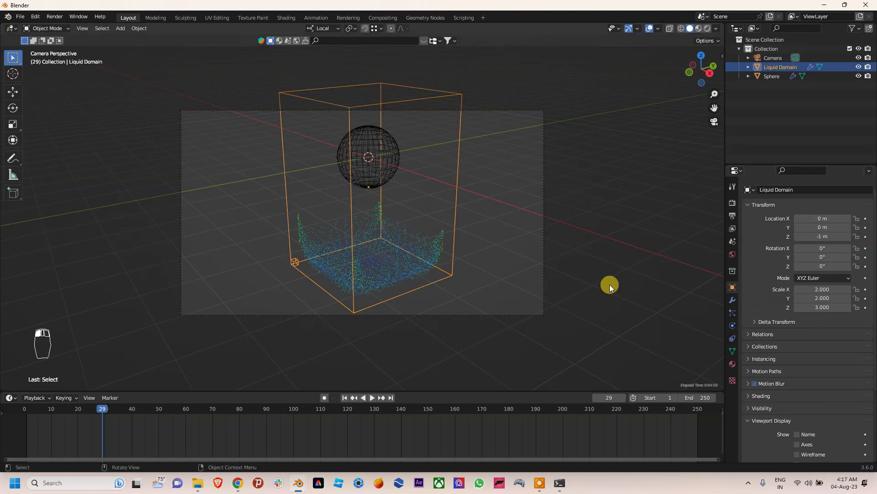
{"action": "left_click", "coordinate": [733, 302]}
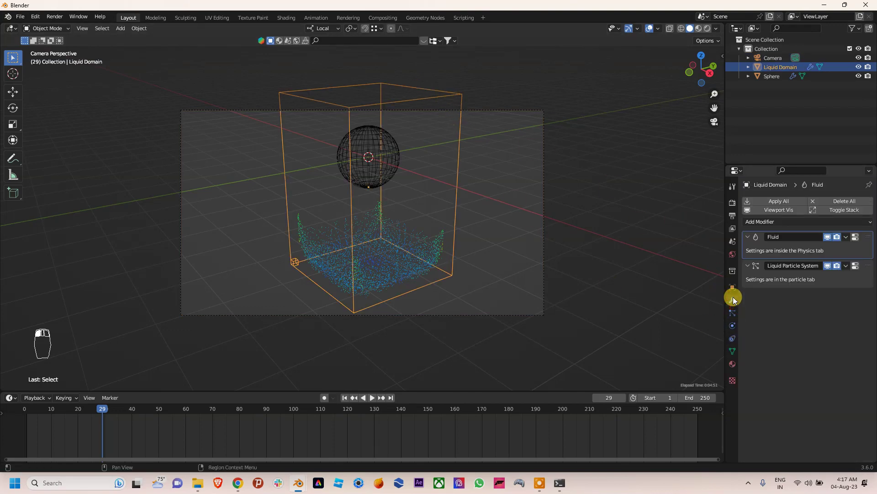
{"action": "left_click", "coordinate": [855, 237]}
{"action": "scroll", "coordinate": [841, 274], "scroll_direction": "down", "scroll_amount": 3}
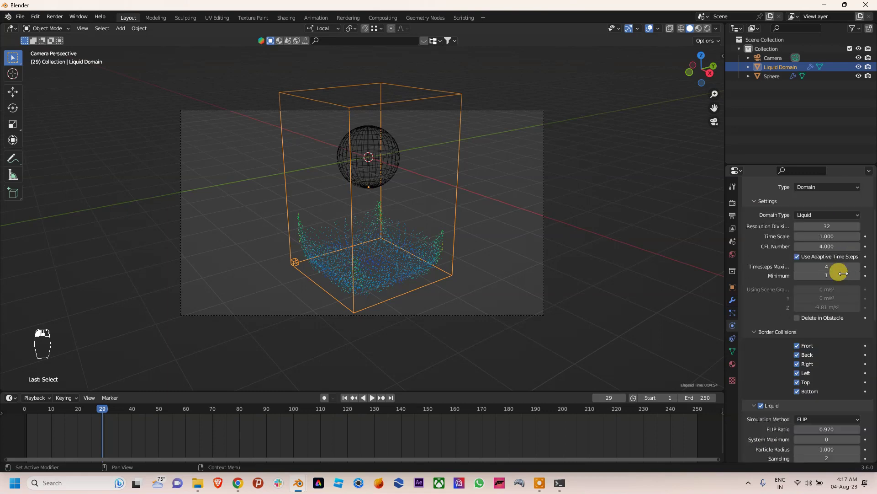
{"action": "scroll", "coordinate": [840, 274], "scroll_direction": "down", "scroll_amount": 3}
{"action": "scroll", "coordinate": [804, 329], "scroll_direction": "down", "scroll_amount": 3}
{"action": "scroll", "coordinate": [794, 333], "scroll_direction": "down", "scroll_amount": 2}
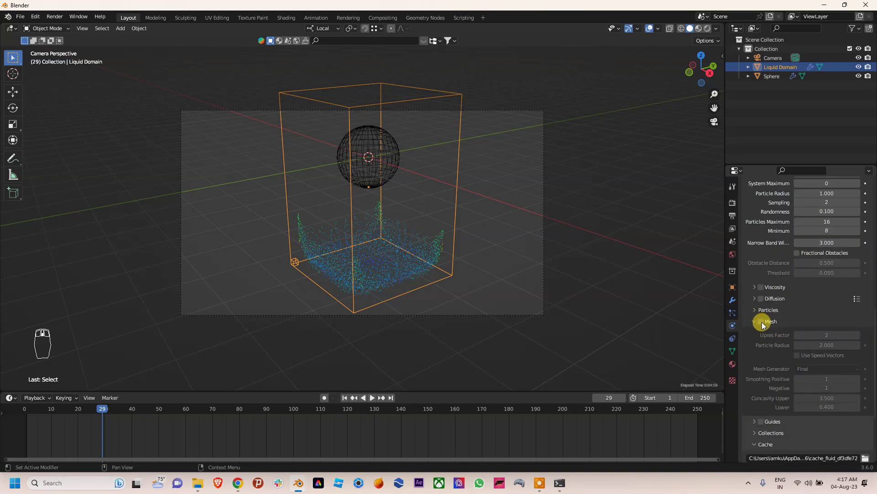
{"action": "left_click", "coordinate": [762, 322]}
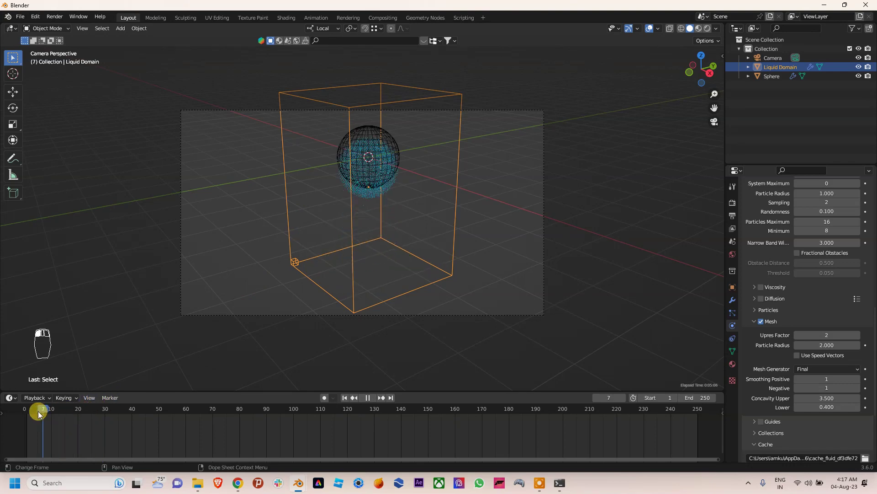
- Rewind to frame 0, play the simulation to frame 36, and render that frame
{"action": "left_click_drag", "start_coordinate": [97, 409], "coordinate": [4, 411]}
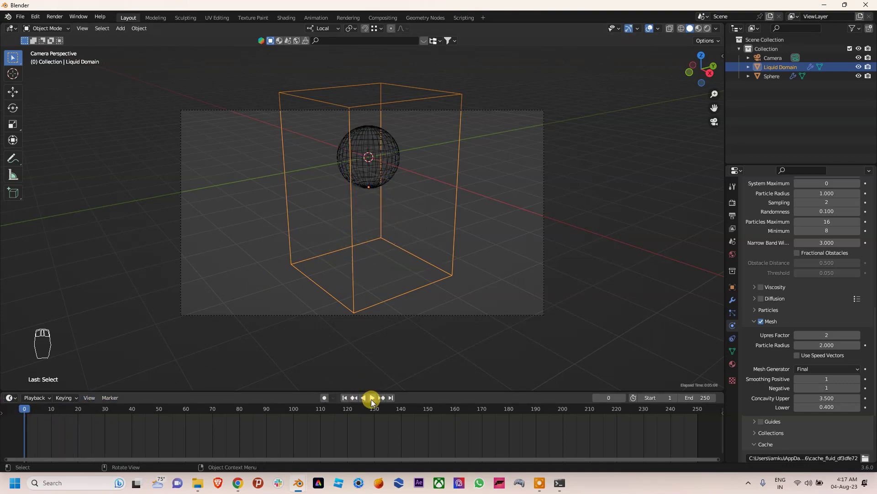
{"action": "left_click", "coordinate": [371, 397]}
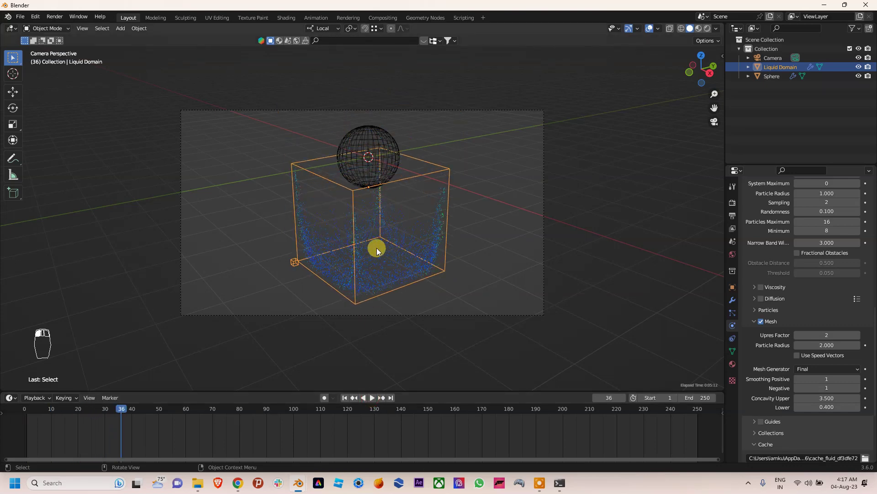
{"action": "left_click", "coordinate": [55, 17]}
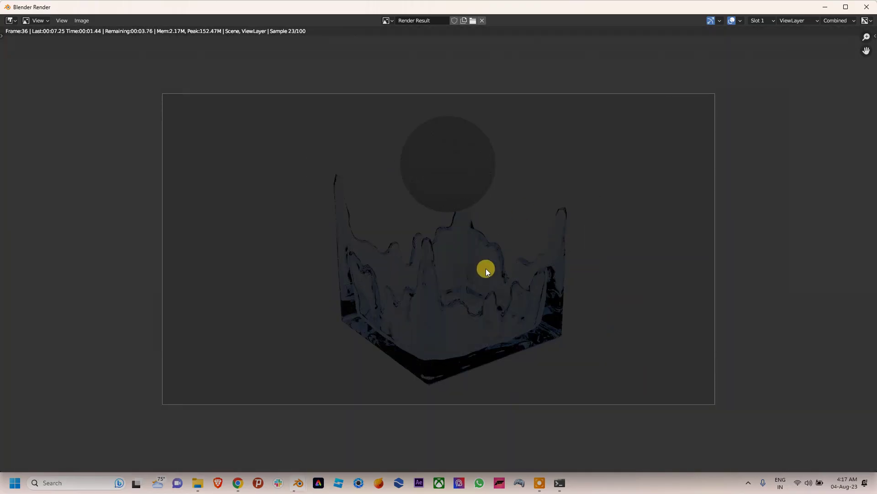
{"action": "scroll", "coordinate": [486, 269], "scroll_direction": "up", "scroll_amount": 1}
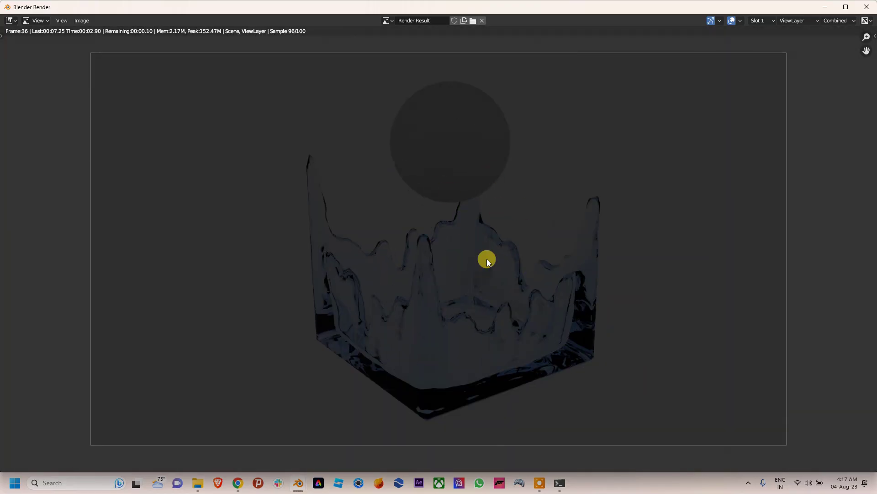
- Close the water render and change the render engine from Cycles to Eevee
{"action": "left_click", "coordinate": [867, 8]}
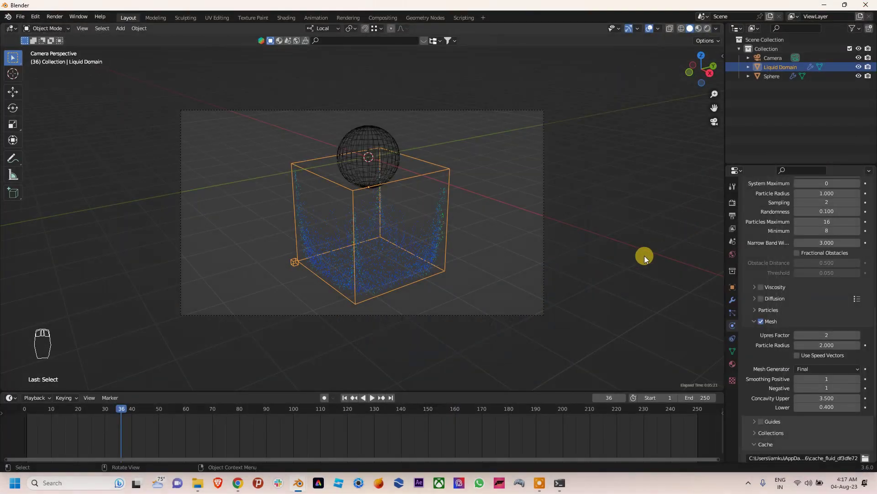
{"action": "scroll", "coordinate": [740, 209], "scroll_direction": "up", "scroll_amount": 5}
{"action": "scroll", "coordinate": [734, 212], "scroll_direction": "up", "scroll_amount": 3}
{"action": "left_click", "coordinate": [733, 201]}
{"action": "left_click", "coordinate": [808, 201]}
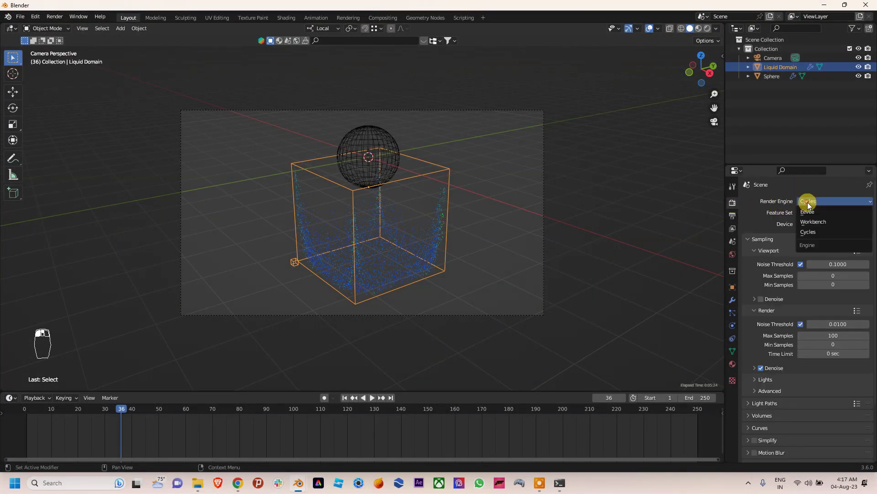
{"action": "left_click", "coordinate": [808, 213]}
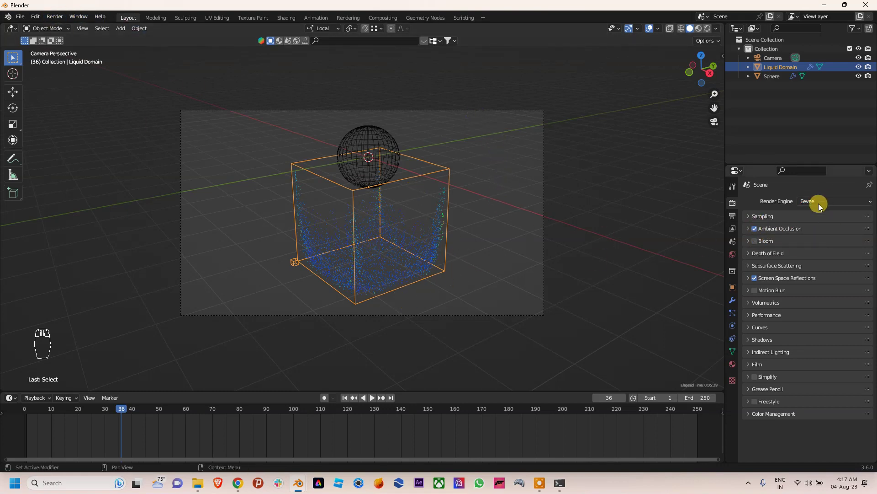
{"action": "left_click", "coordinate": [55, 17]}
{"action": "left_click", "coordinate": [66, 27]}
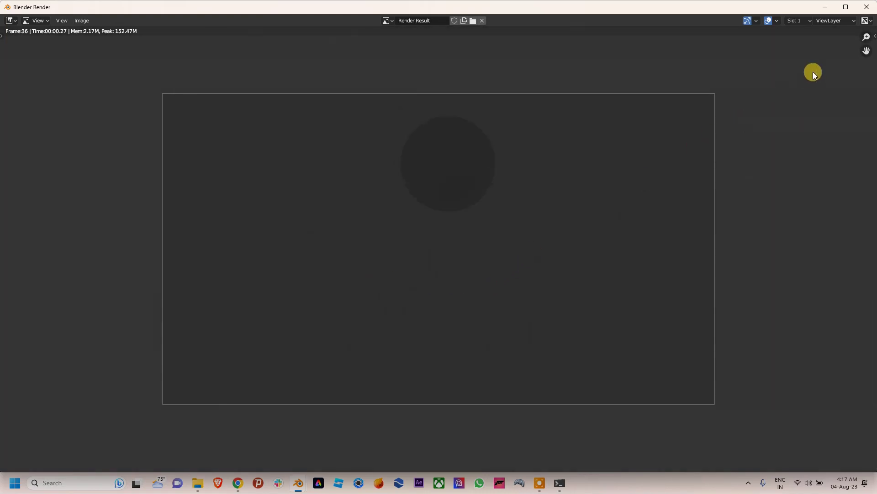
{"action": "left_click", "coordinate": [868, 9]}
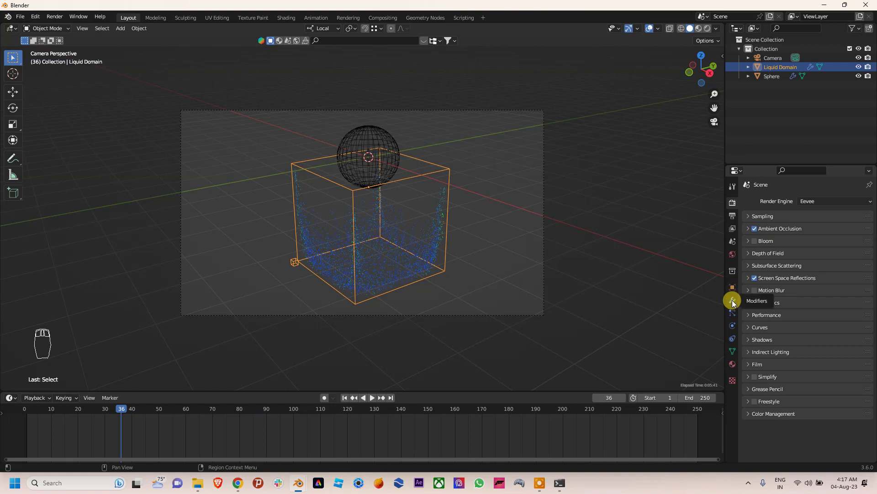
- Set the Liquid Domain's Viewport Display to Solid in its Object properties
{"action": "left_click", "coordinate": [732, 216]}
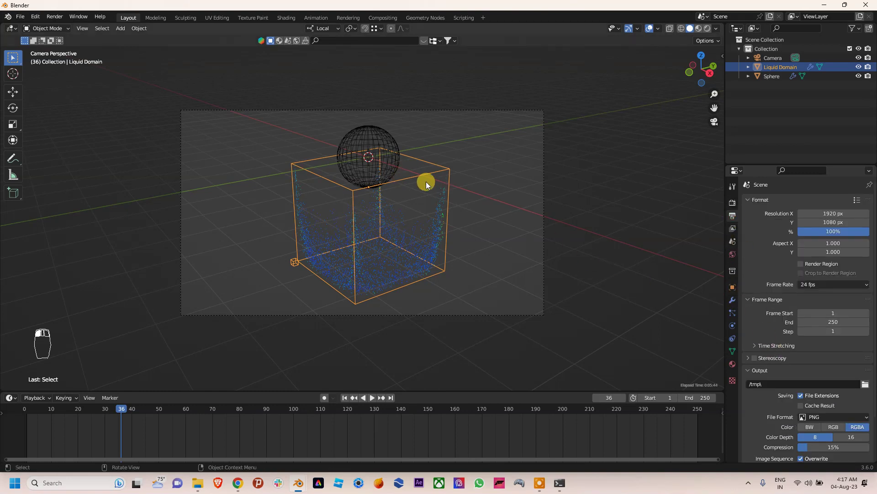
{"action": "scroll", "coordinate": [761, 359], "scroll_direction": "down", "scroll_amount": 1}
{"action": "scroll", "coordinate": [747, 322], "scroll_direction": "down", "scroll_amount": 2}
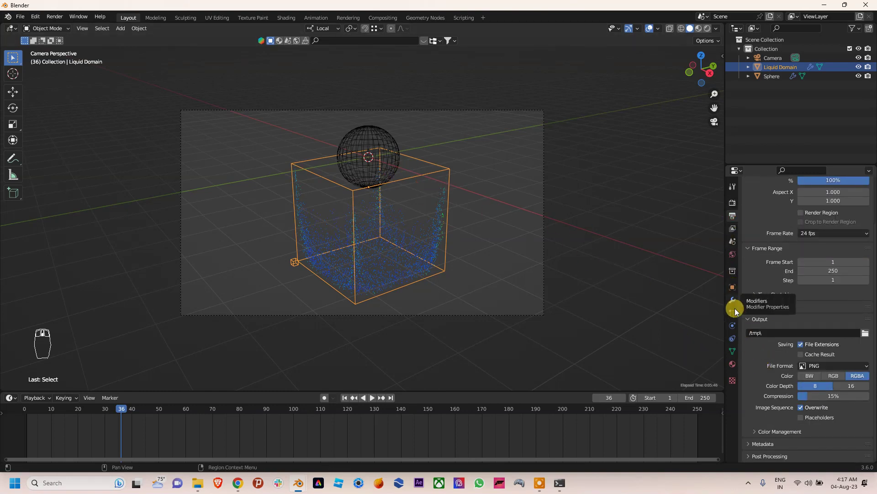
{"action": "left_click", "coordinate": [731, 271]}
{"action": "left_click", "coordinate": [733, 286]}
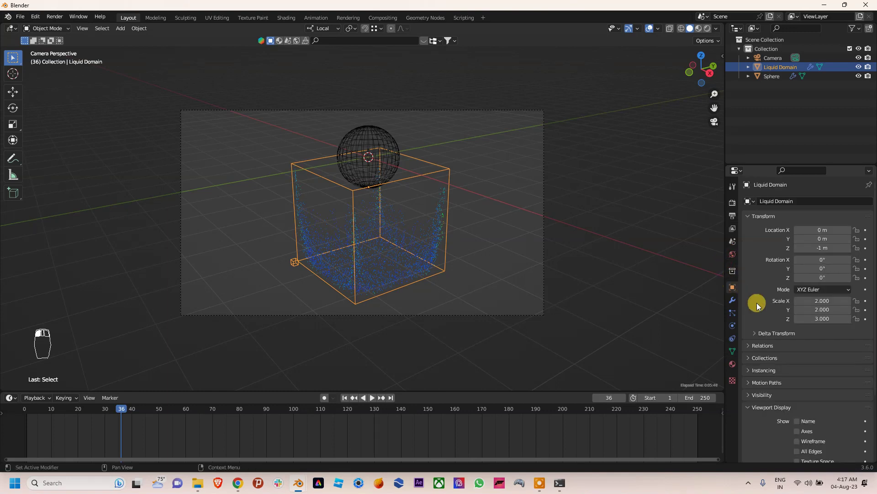
{"action": "scroll", "coordinate": [789, 343], "scroll_direction": "down", "scroll_amount": 3}
{"action": "left_click", "coordinate": [817, 416]}
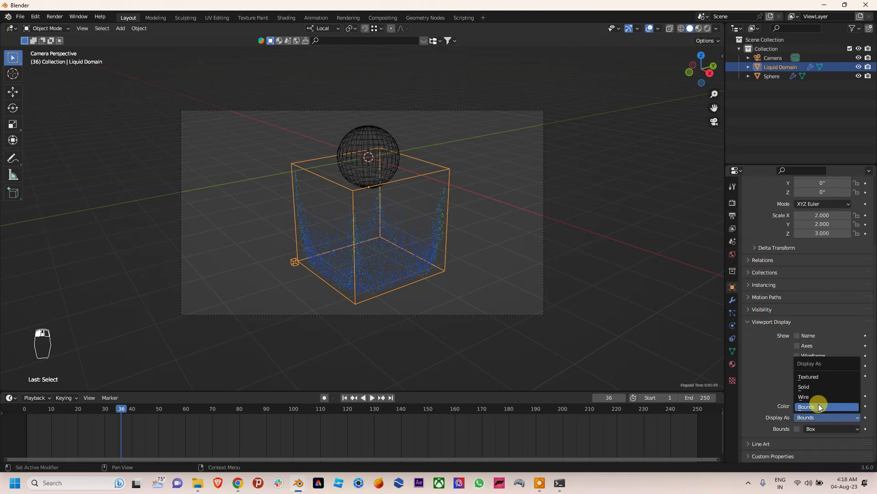
{"action": "left_click", "coordinate": [819, 388]}
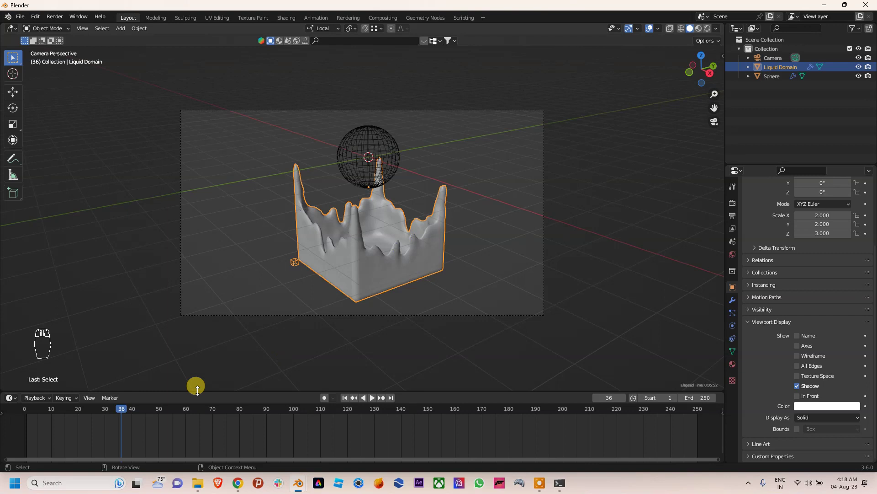
- Scrub to frame 39 and check the domain's modifiers before returning to Object properties
{"action": "mouse_move", "coordinate": [121, 411]}
{"action": "left_mouse_down"}
{"action": "mouse_move", "coordinate": [74, 418]}
{"action": "mouse_move", "coordinate": [129, 424]}
{"action": "left_mouse_up"}
{"action": "scroll", "coordinate": [820, 342], "scroll_direction": "up", "scroll_amount": 3}
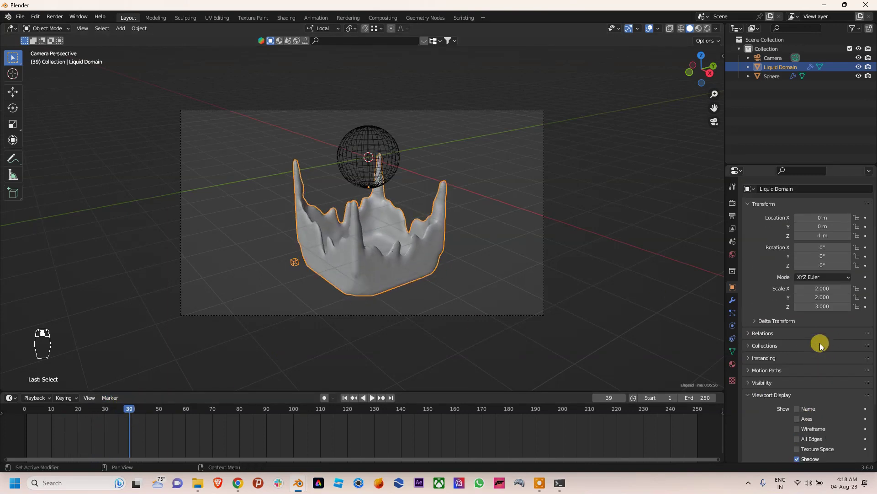
{"action": "scroll", "coordinate": [819, 343], "scroll_direction": "down", "scroll_amount": 2}
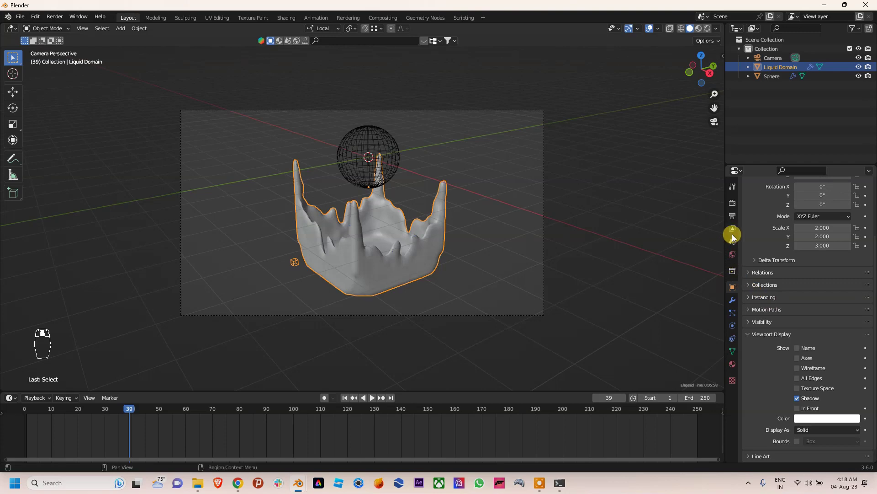
{"action": "scroll", "coordinate": [441, 221], "scroll_direction": "up", "scroll_amount": 4}
{"action": "scroll", "coordinate": [440, 222], "scroll_direction": "down", "scroll_amount": 3}
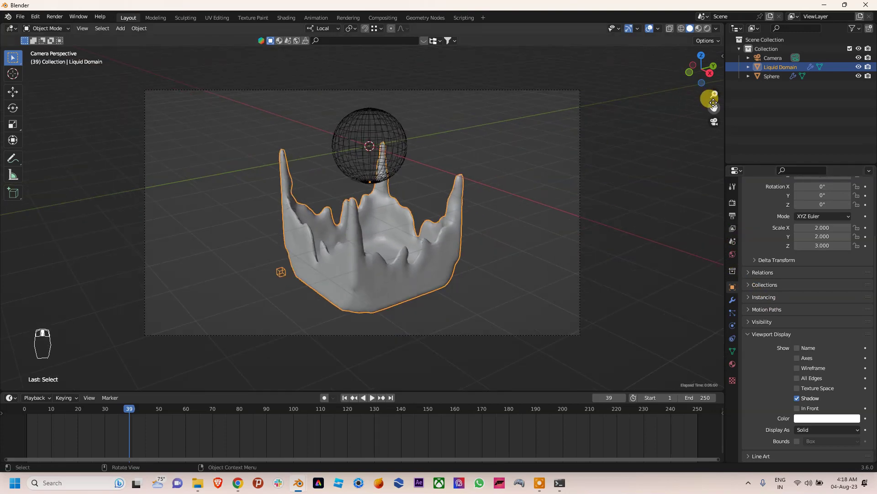
{"action": "left_click_drag", "start_coordinate": [714, 102], "coordinate": [682, 123]}
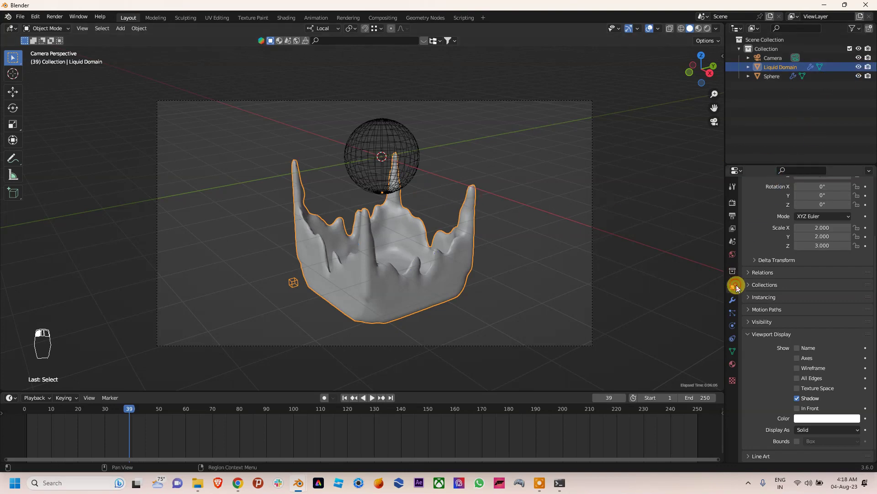
{"action": "scroll", "coordinate": [768, 304], "scroll_direction": "down", "scroll_amount": 1}
{"action": "scroll", "coordinate": [565, 280], "scroll_direction": "up", "scroll_amount": 3}
{"action": "scroll", "coordinate": [477, 250], "scroll_direction": "down", "scroll_amount": 4}
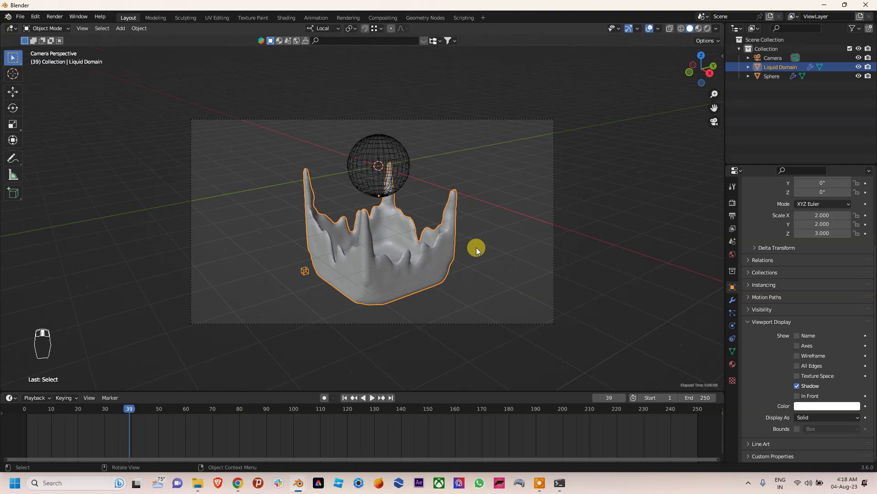
{"action": "scroll", "coordinate": [758, 300], "scroll_direction": "up", "scroll_amount": 4}
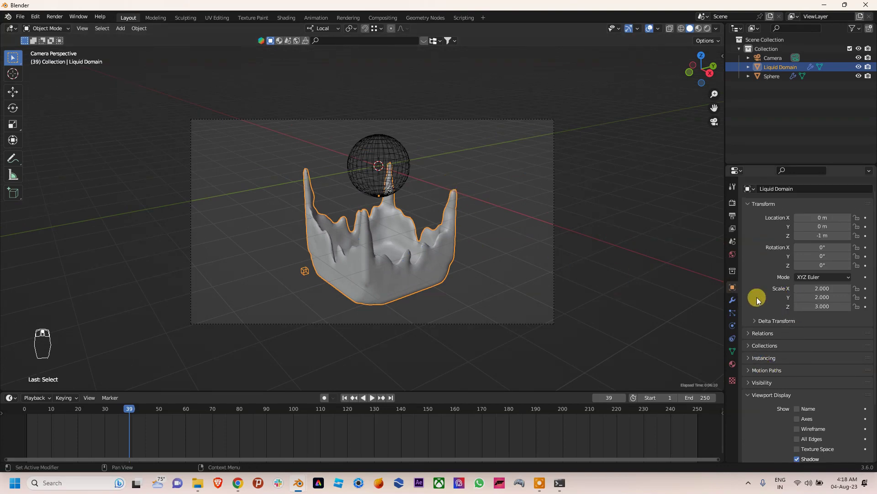
{"action": "left_click", "coordinate": [733, 302]}
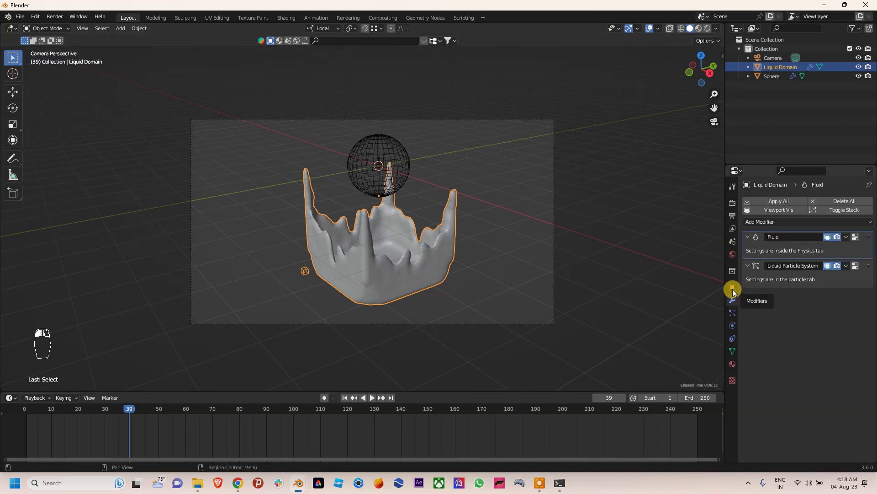
{"action": "left_click", "coordinate": [733, 290]}
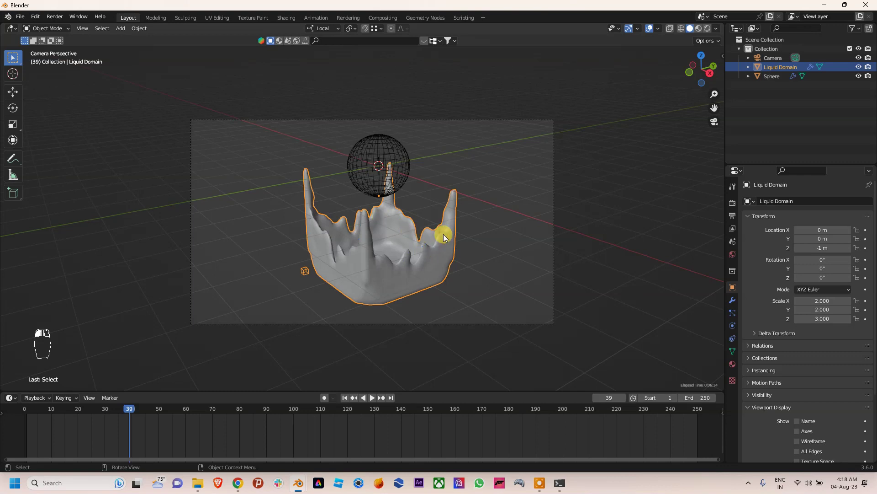
- Place the 3D cursor on the liquid mesh and reselect the domain
{"action": "right_click_drag", "start_coordinate": [411, 232], "coordinate": [440, 253], "text": "shift"}
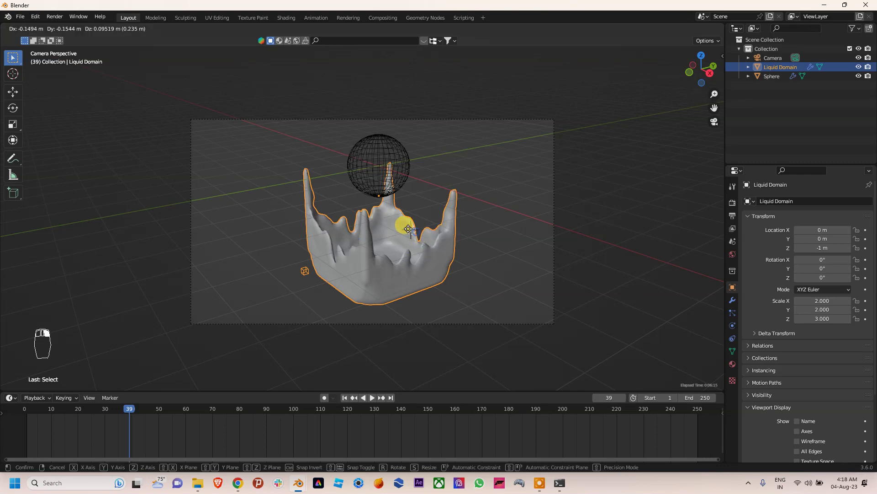
{"action": "left_click", "coordinate": [445, 249]}
{"action": "key", "text": "shift+a"}
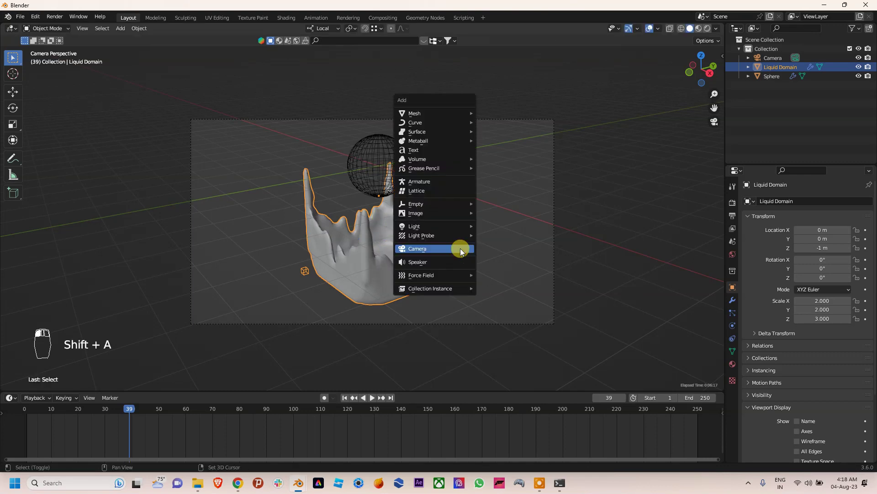
{"action": "key", "text": "shift+a"}
{"action": "key", "text": "shift+a"}
{"action": "key", "text": "shift+a"}
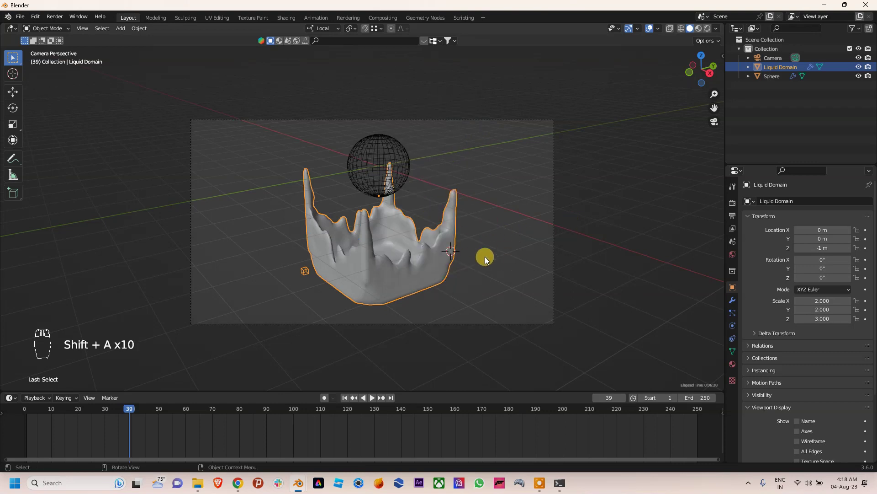
- Expand the domain's Visibility panel in Object properties after checking its modifiers
{"action": "left_click", "coordinate": [732, 299]}
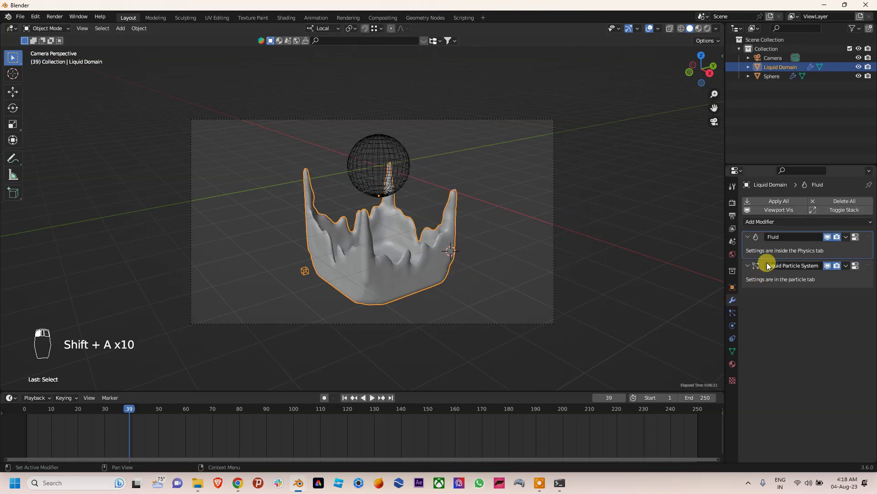
{"action": "left_click", "coordinate": [732, 289]}
{"action": "scroll", "coordinate": [761, 333], "scroll_direction": "down", "scroll_amount": 3}
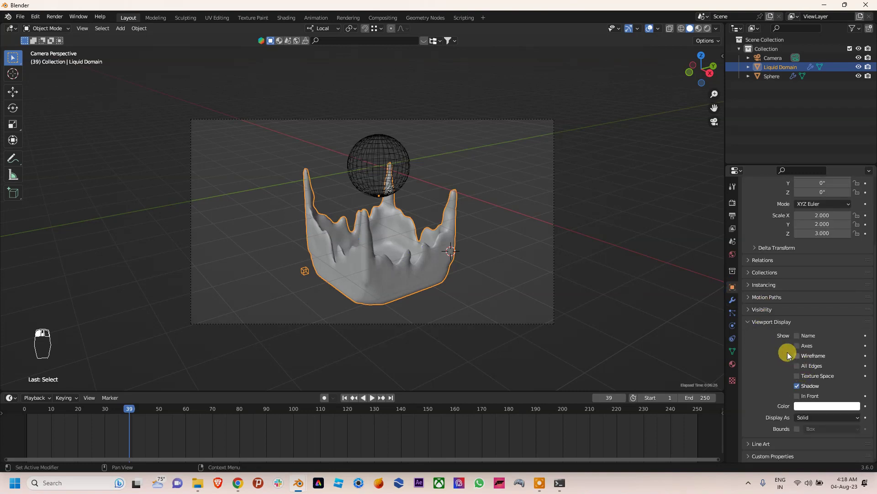
{"action": "left_click", "coordinate": [764, 309]}
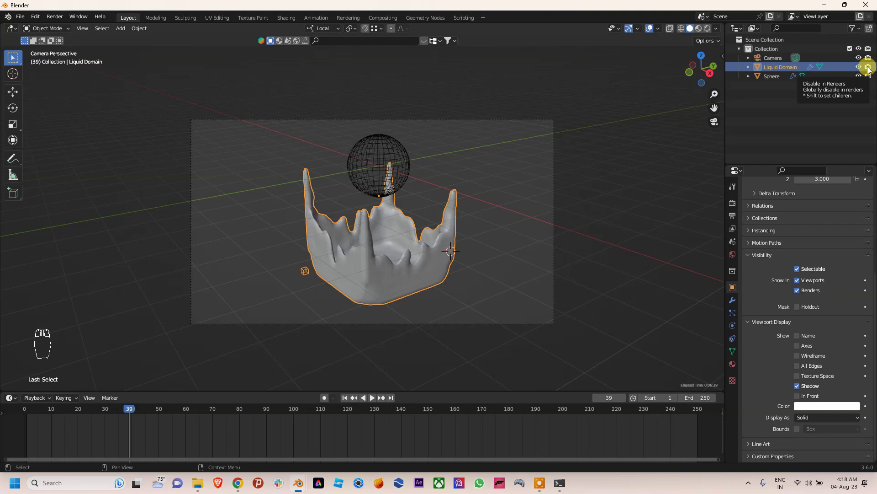
{"action": "scroll", "coordinate": [448, 212], "scroll_direction": "up", "scroll_amount": 3}
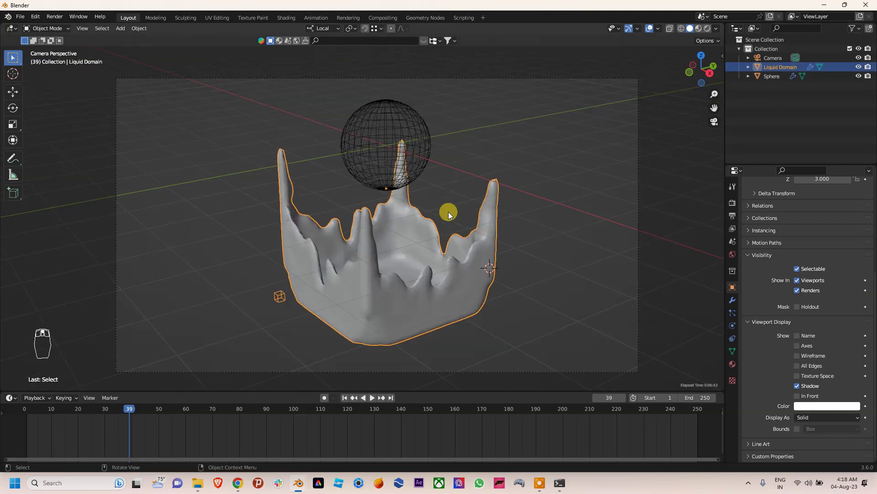
- Show the frame-39 liquid in Material Preview, toggling Scene Lights off and back on
{"action": "left_click", "coordinate": [698, 29]}
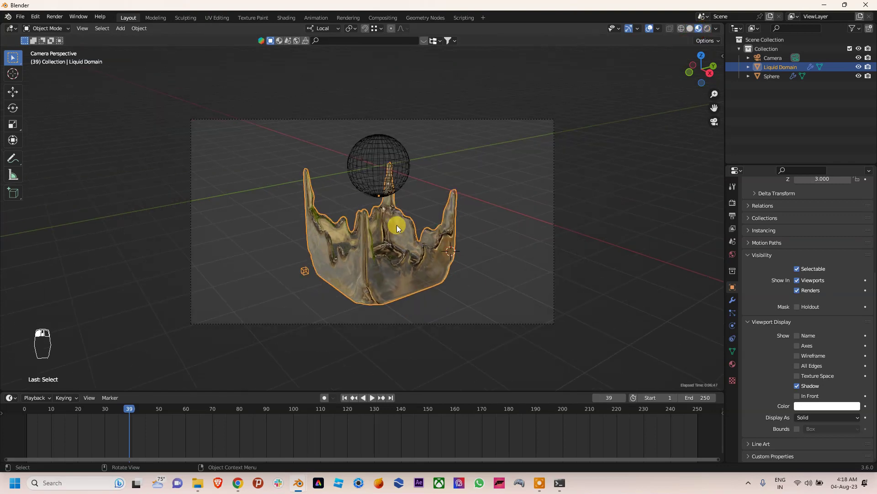
{"action": "left_click", "coordinate": [716, 28]}
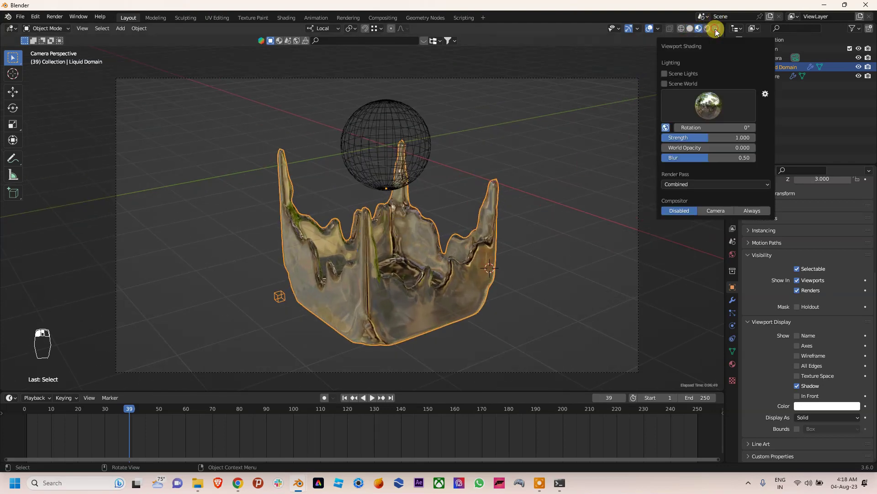
{"action": "left_click", "coordinate": [666, 74]}
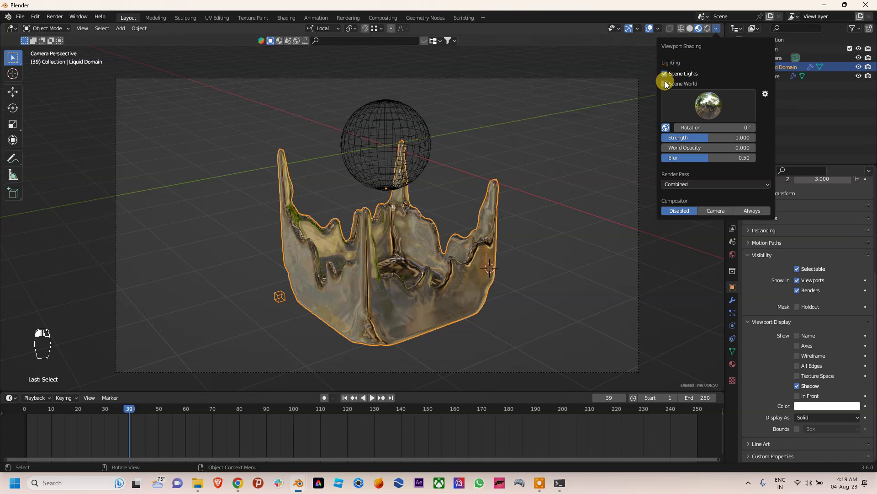
{"action": "left_click", "coordinate": [664, 74]}
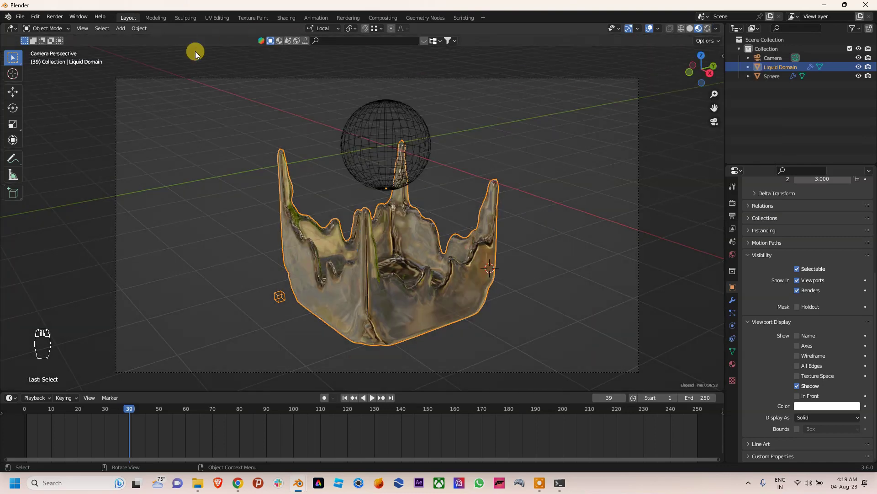
{"action": "left_click", "coordinate": [539, 480]}
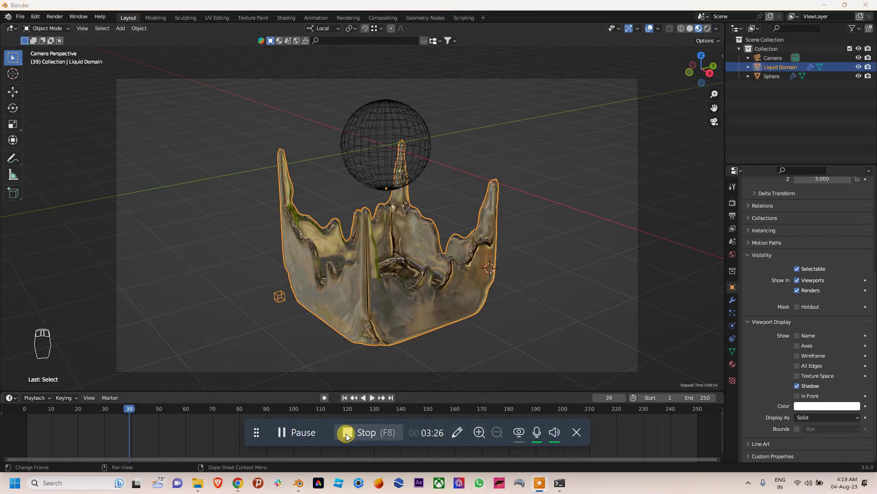